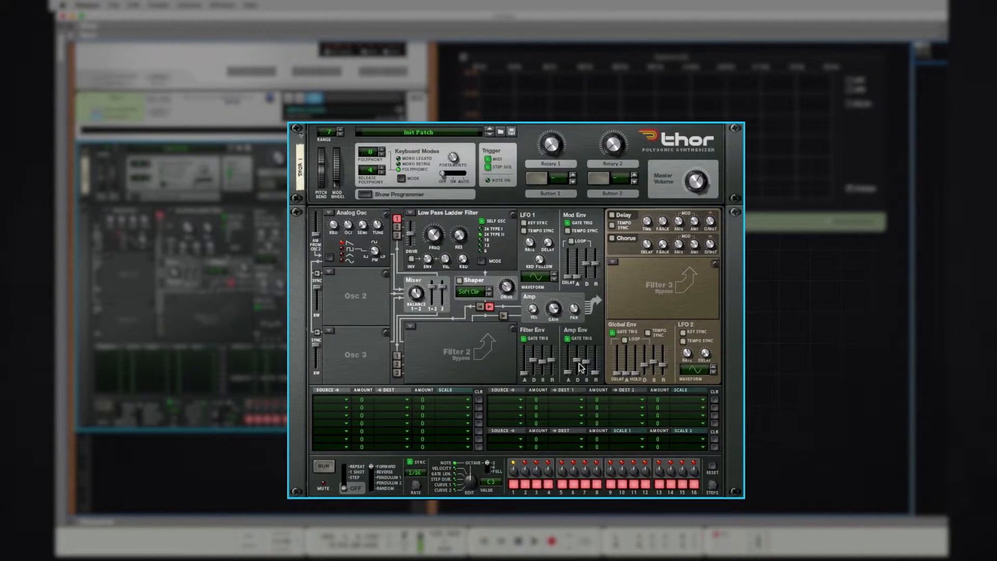
Set the amp envelope's sustain to -∞ and shorten its decay for a percussive hit.
mouse_move(586, 364)
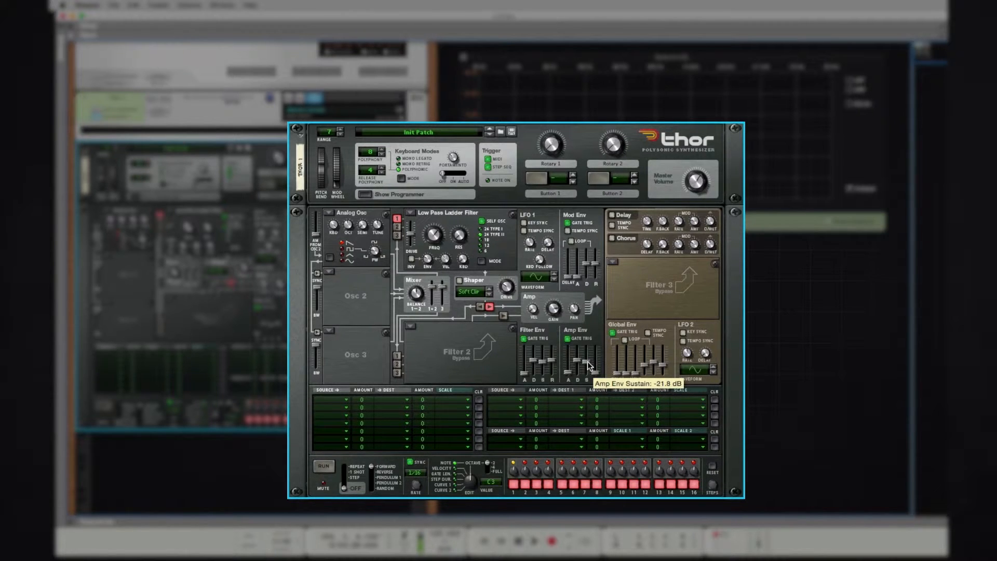
drag(587, 367, 601, 392)
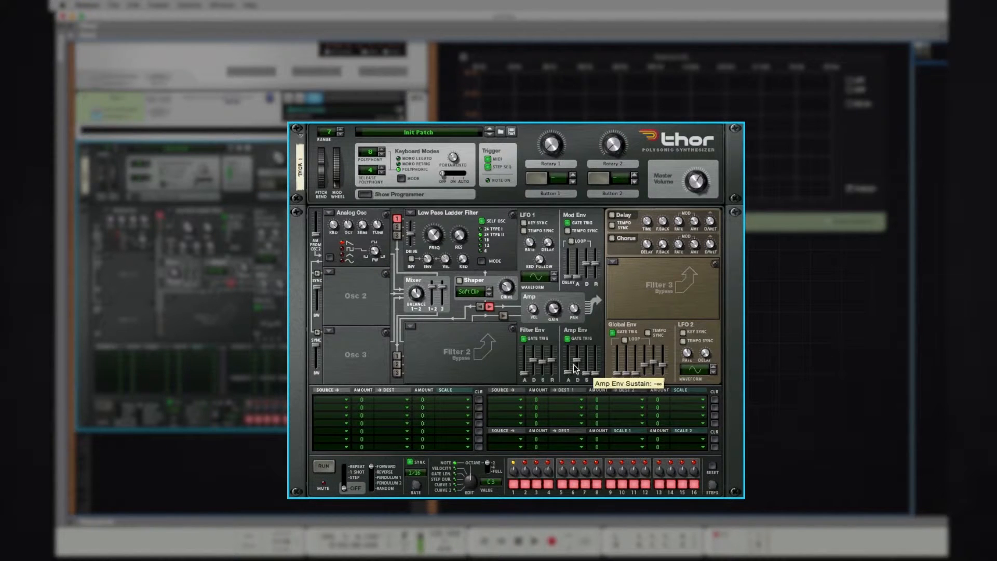
drag(579, 370, 579, 370)
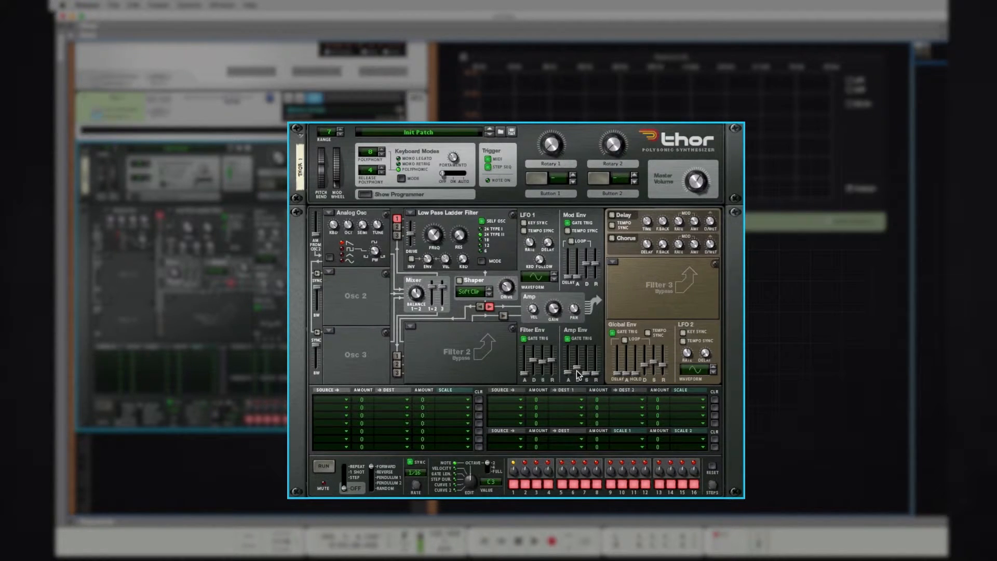
mouse_move(578, 374)
Load a Noise oscillator into the Osc 2 slot and route it into Filter 1 together with Osc 1.
click(326, 272)
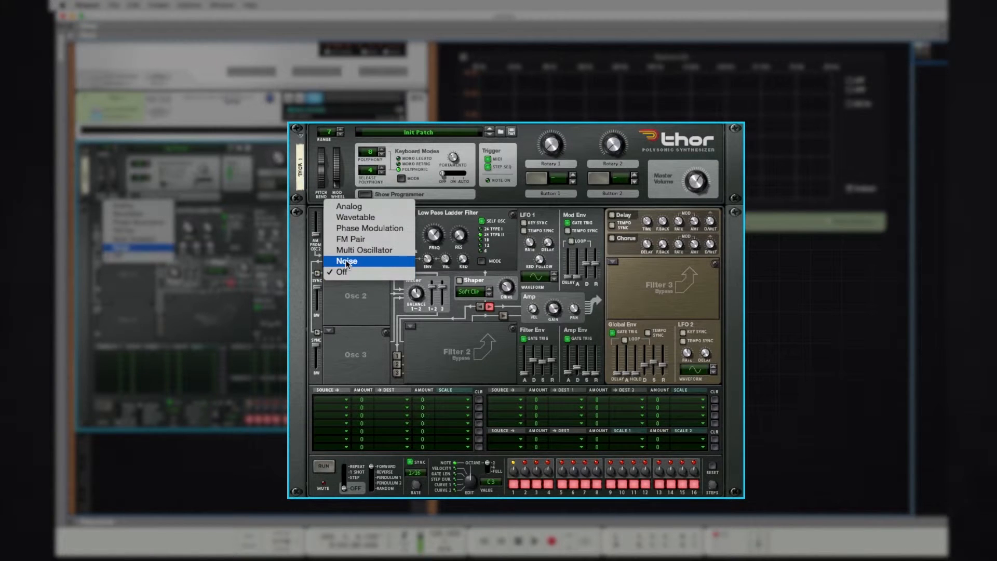
click(366, 265)
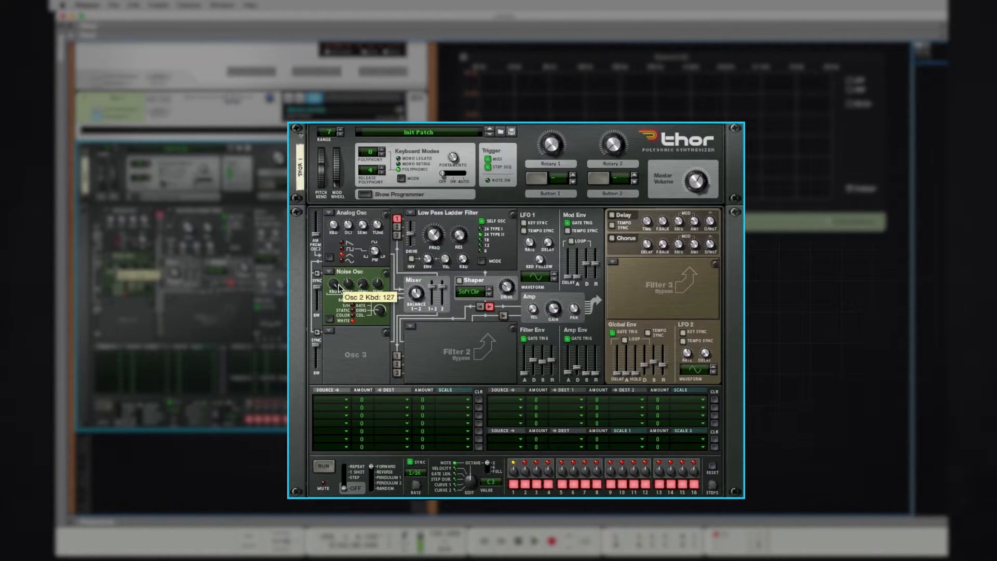
click(399, 228)
click(397, 219)
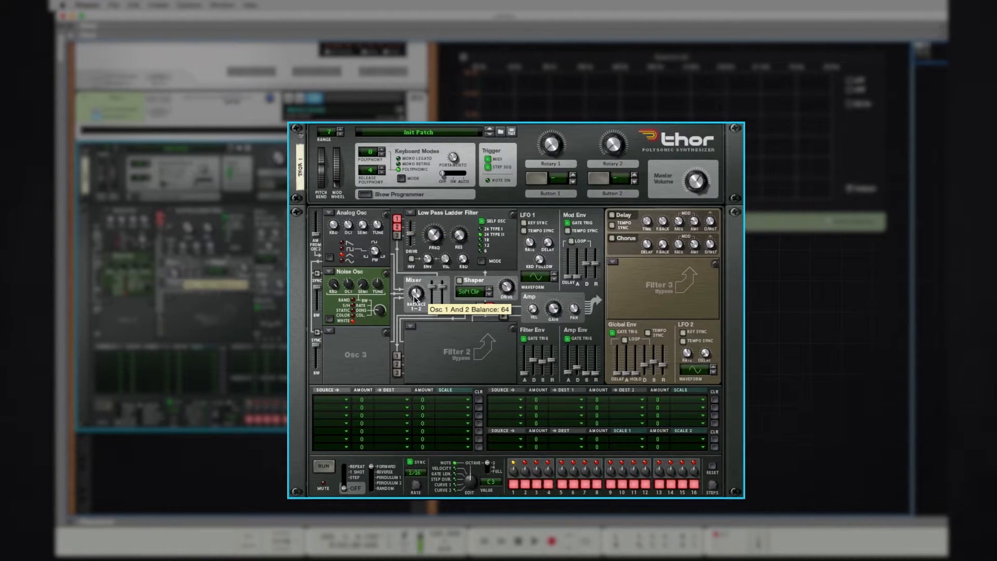
Sweep the mixer balance between oscillators 1 and 2, starting from 0, to blend the analog tone with the noise.
drag(426, 320, 415, 368)
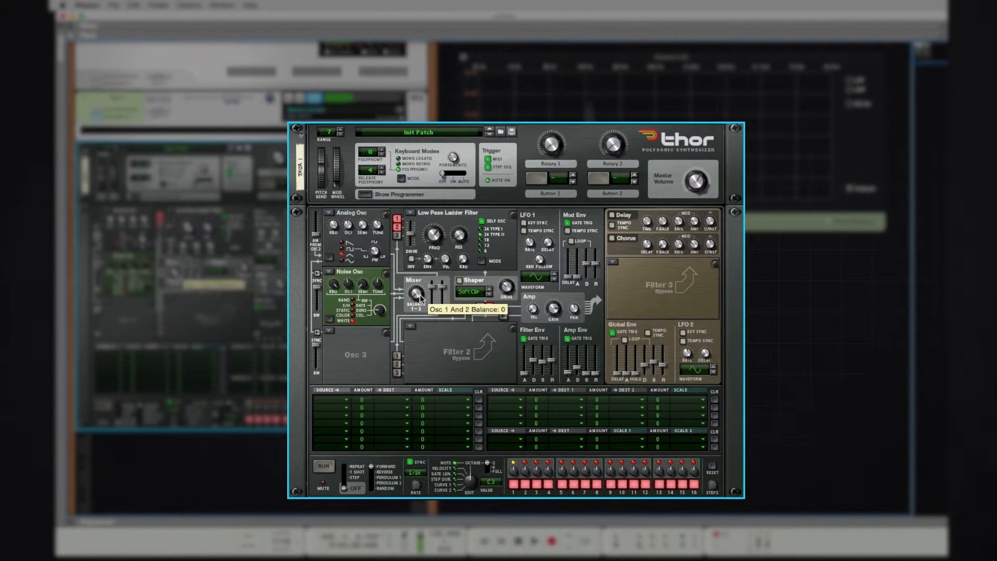
drag(418, 294, 419, 240)
drag(418, 294, 419, 317)
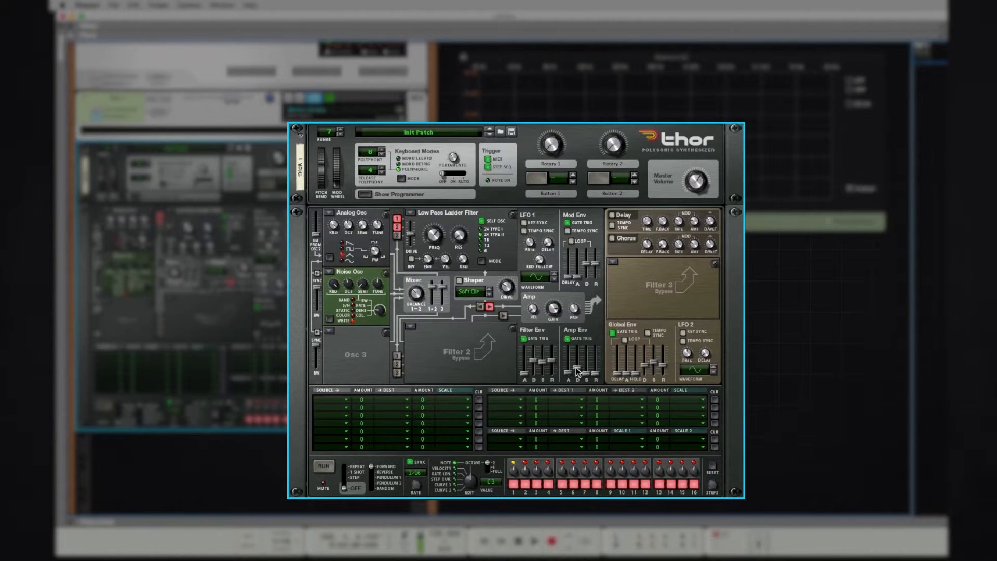
mouse_move(576, 370)
mouse_move(702, 177)
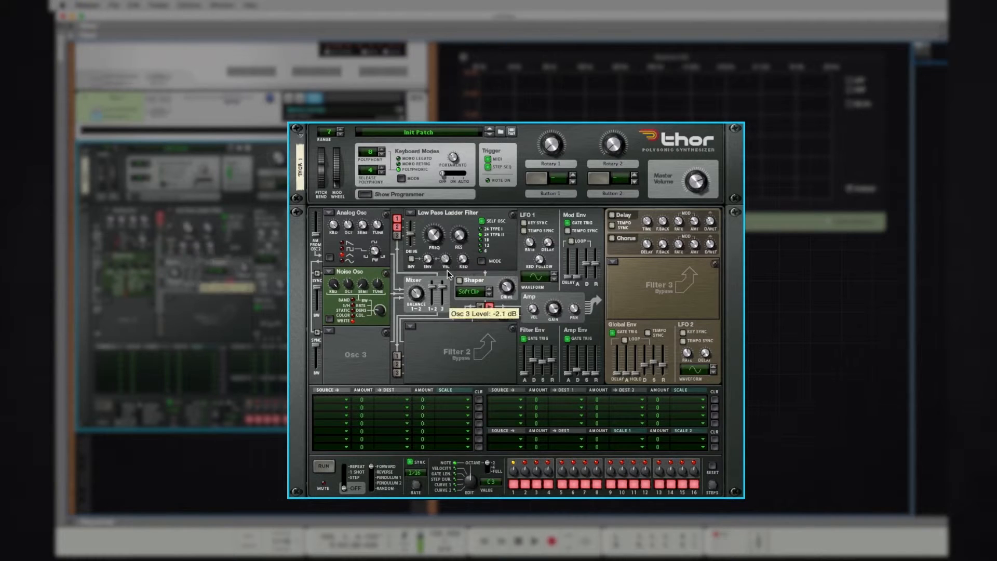
Sweep the Low Pass Ladder Filter's frequency between 143 Hz and 21.6 kHz to audition the cutoff.
drag(428, 238, 432, 269)
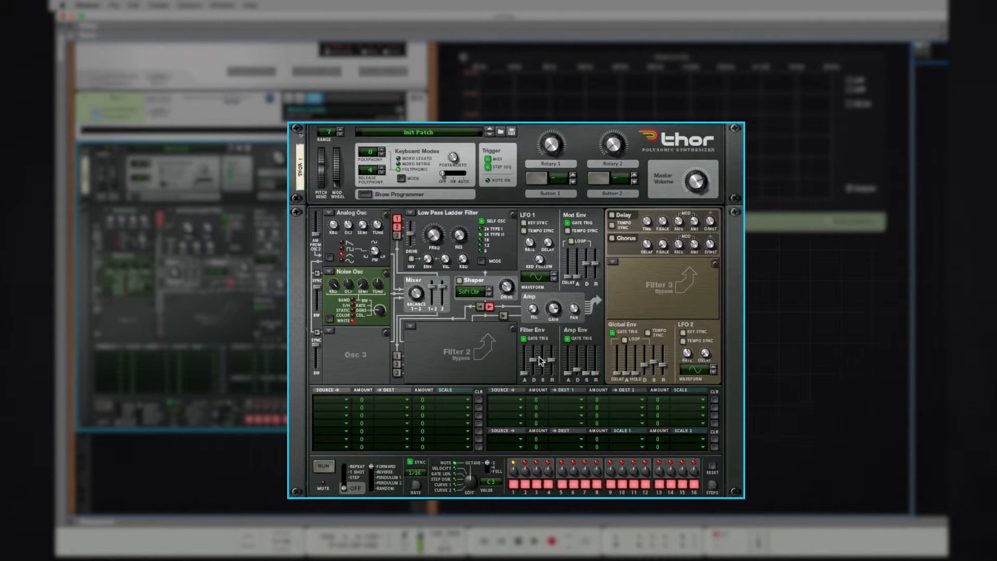
mouse_move(434, 236)
mouse_down()
mouse_move(428, 199)
mouse_move(432, 224)
mouse_up()
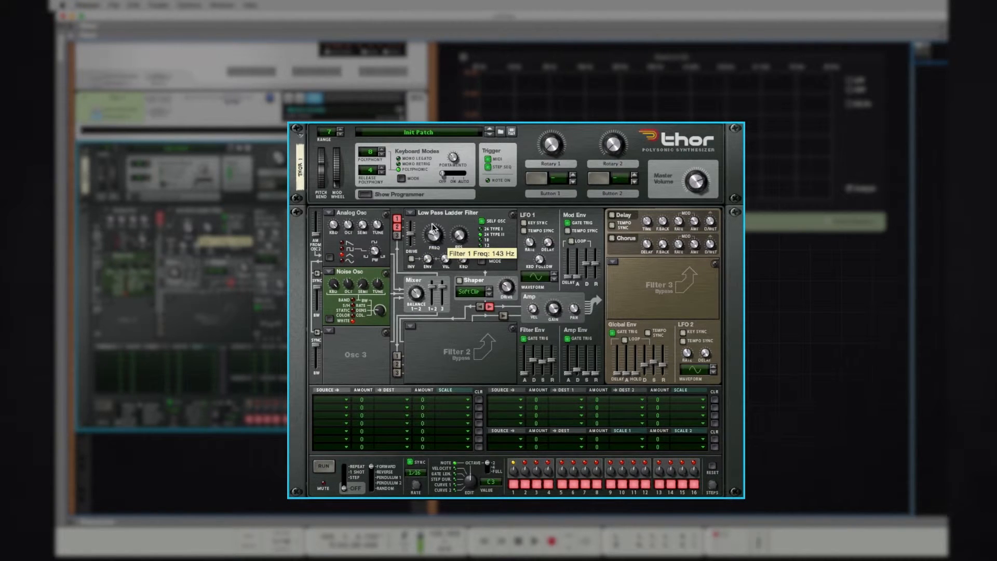
drag(436, 252, 420, 177)
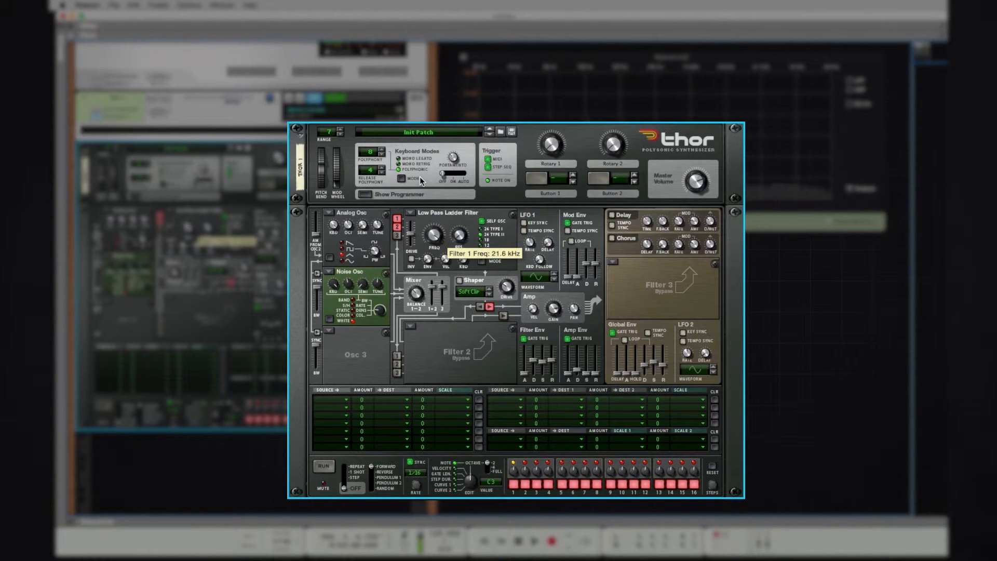
drag(437, 233, 438, 254)
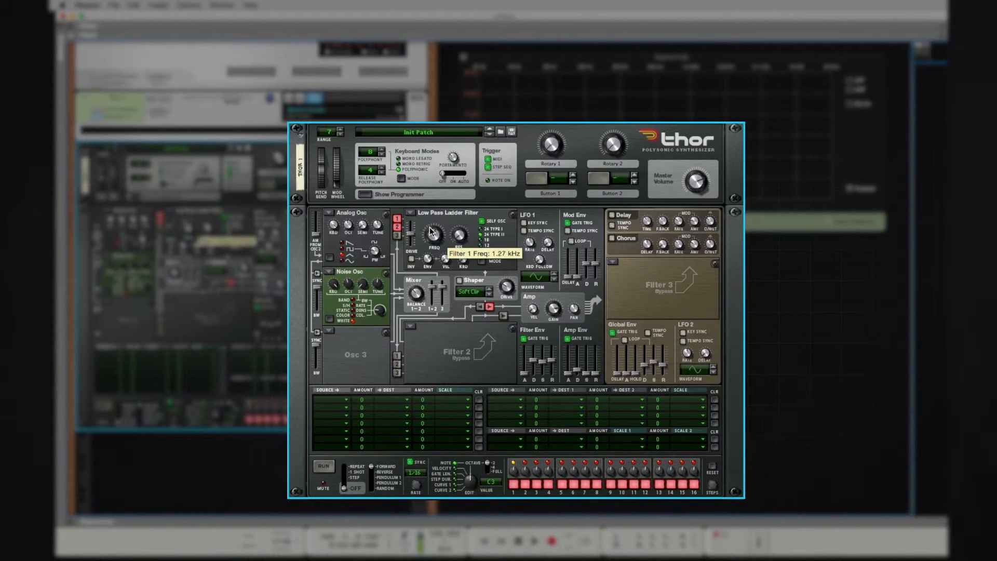
Lower the filter envelope's sustain to minimum, shorten its decay and readjust the Low Pass Ladder Filter's frequency.
drag(545, 362, 551, 381)
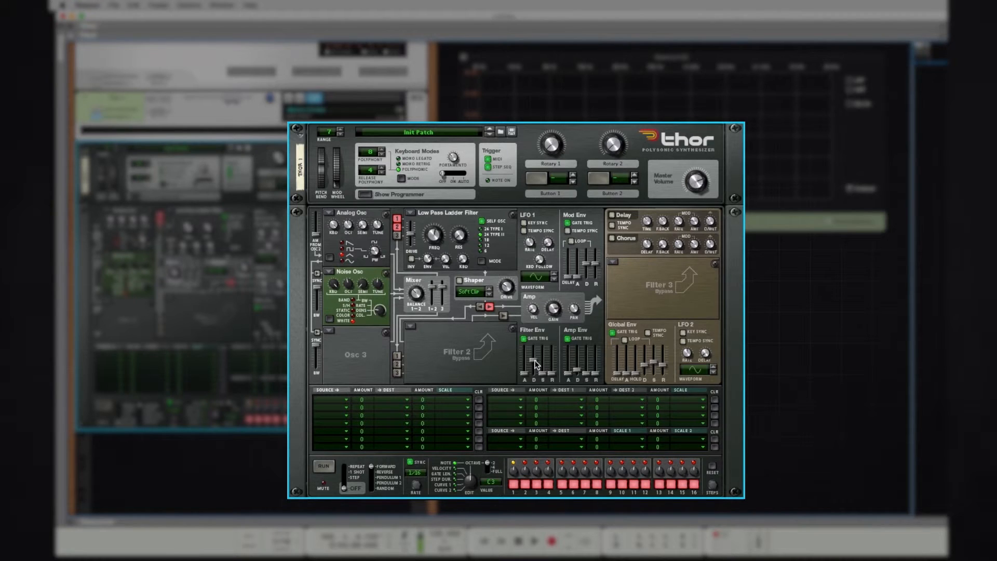
drag(537, 364, 537, 369)
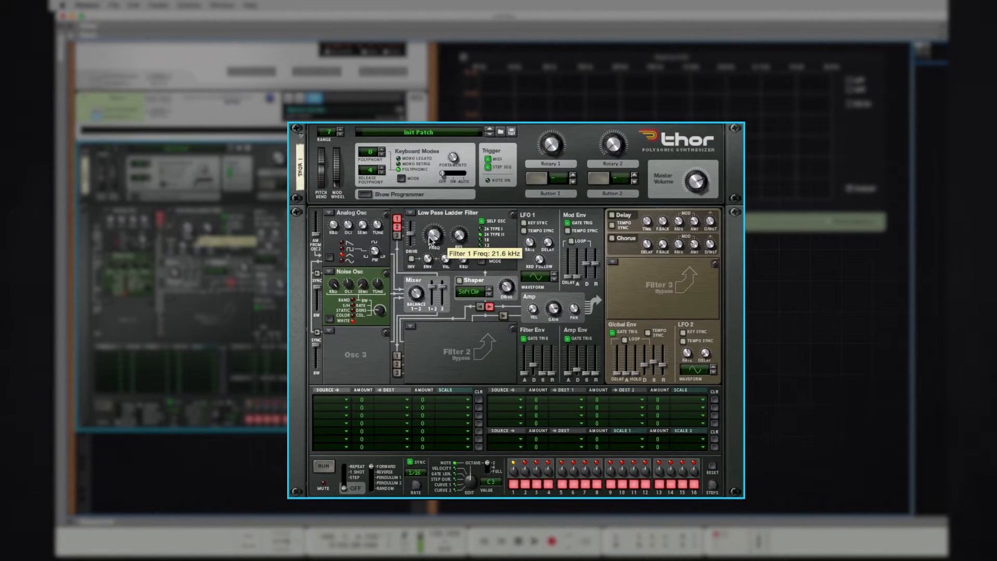
drag(434, 260, 437, 264)
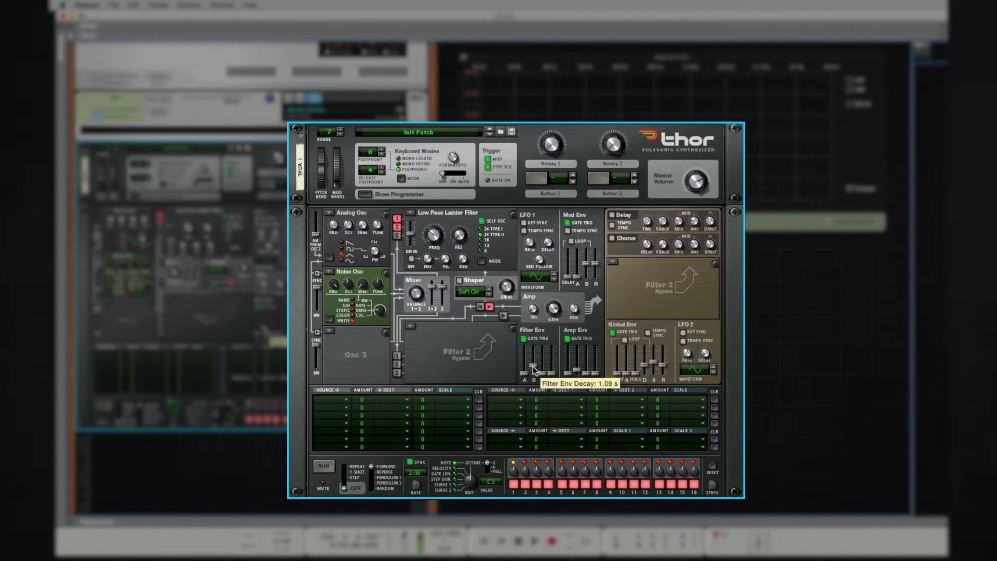
drag(535, 370, 534, 372)
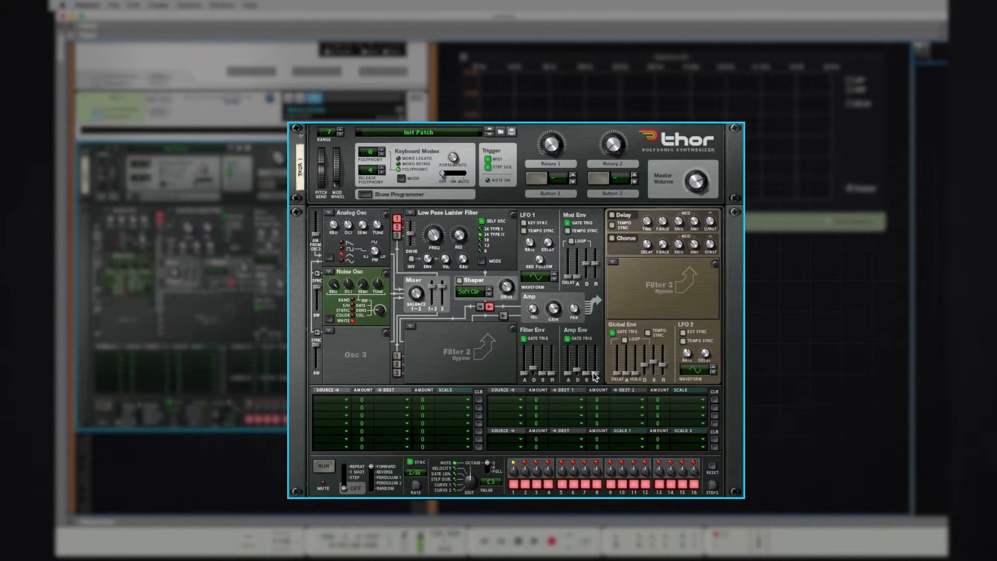
Try amp envelope releases of 45.2 ms and 77.2 ms, and settle on a longer release.
drag(594, 371, 595, 375)
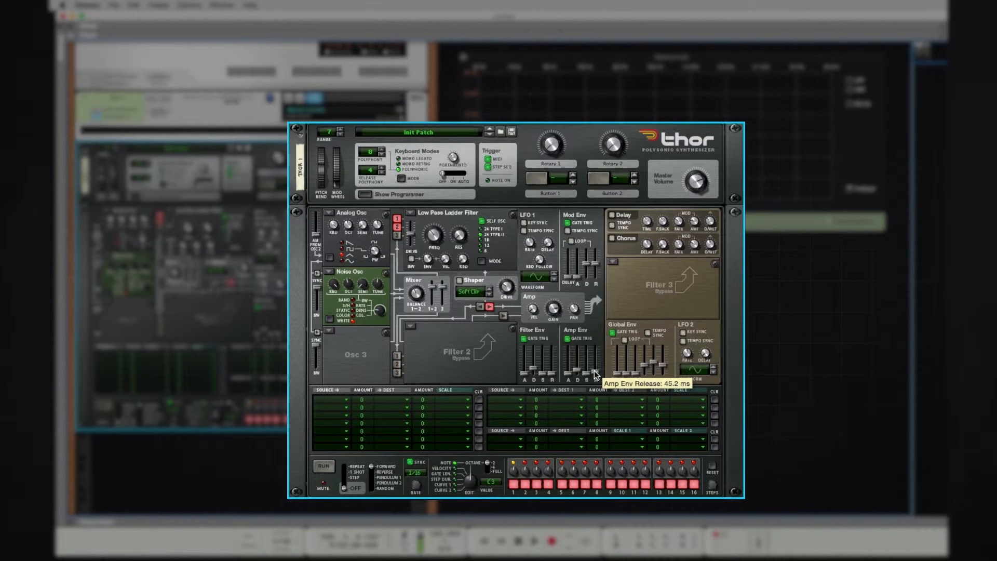
drag(595, 374, 595, 371)
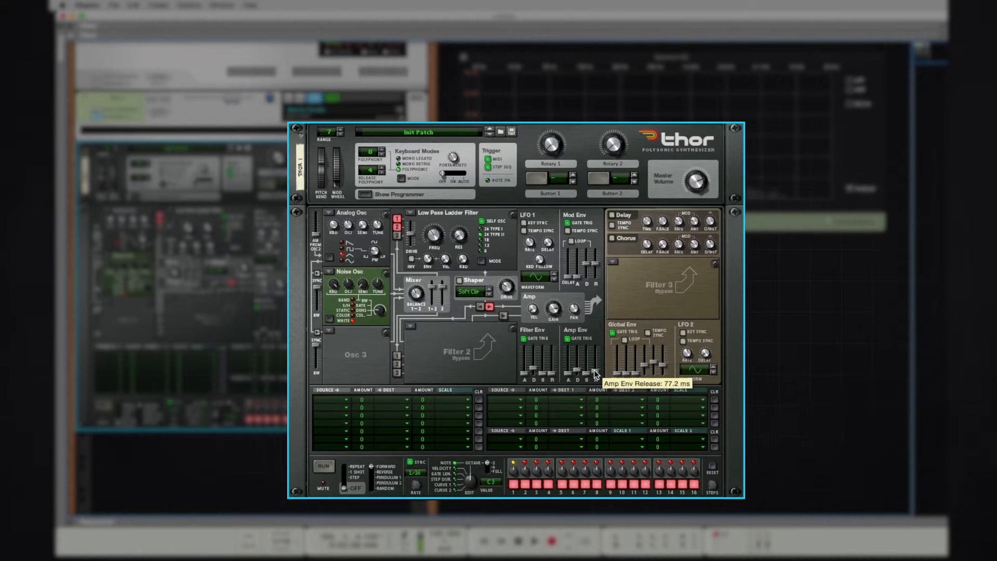
drag(594, 372, 594, 366)
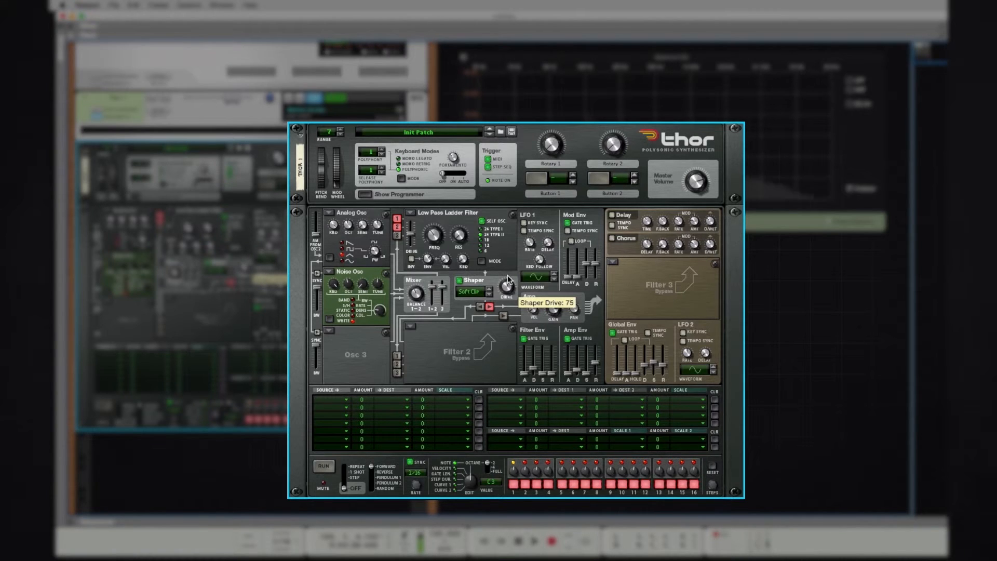
Set the drive of the Soft Clip shaper to 31.
drag(507, 279, 514, 290)
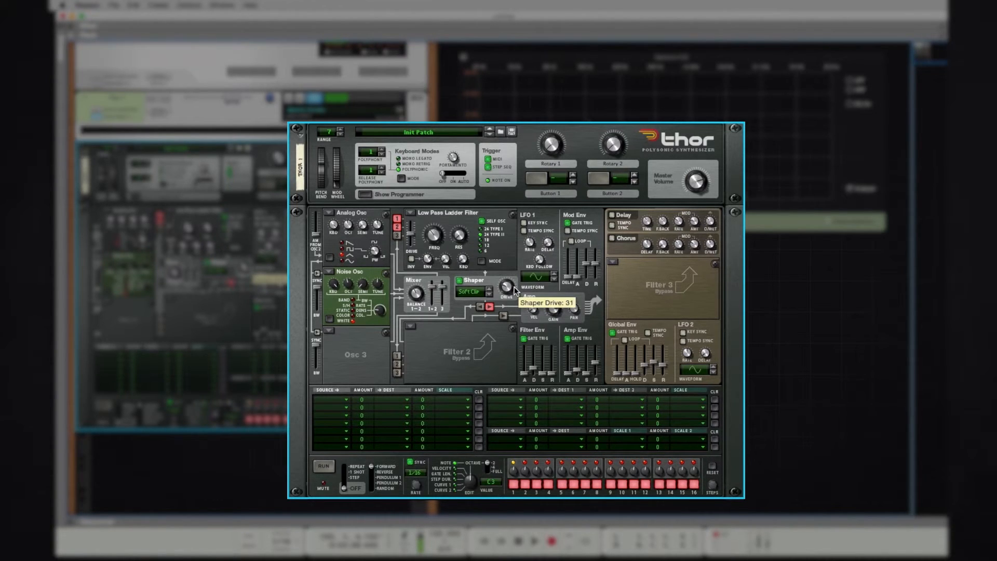
Load a State Variable filter into the Filter 3 slot and adjust its frequency.
click(612, 263)
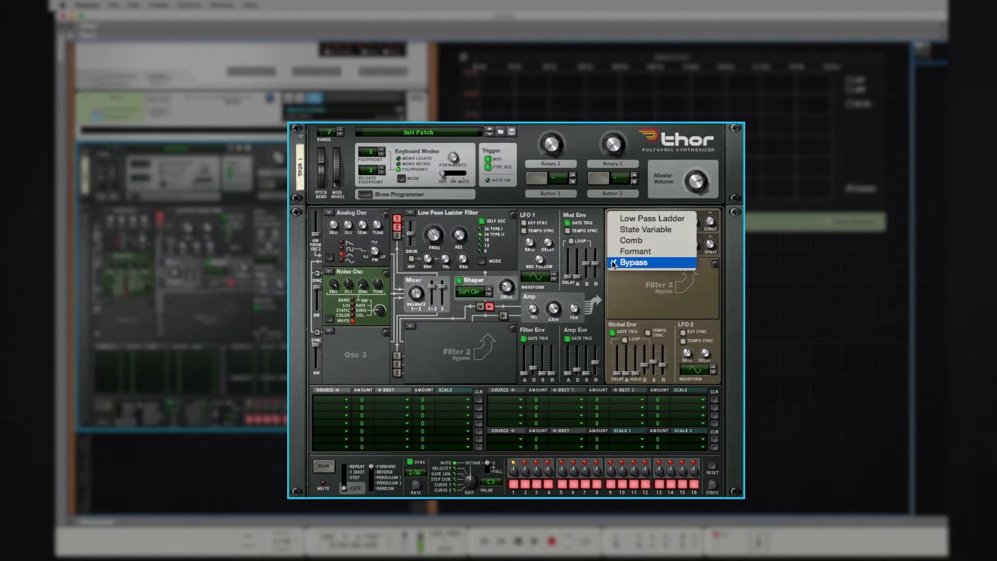
click(659, 230)
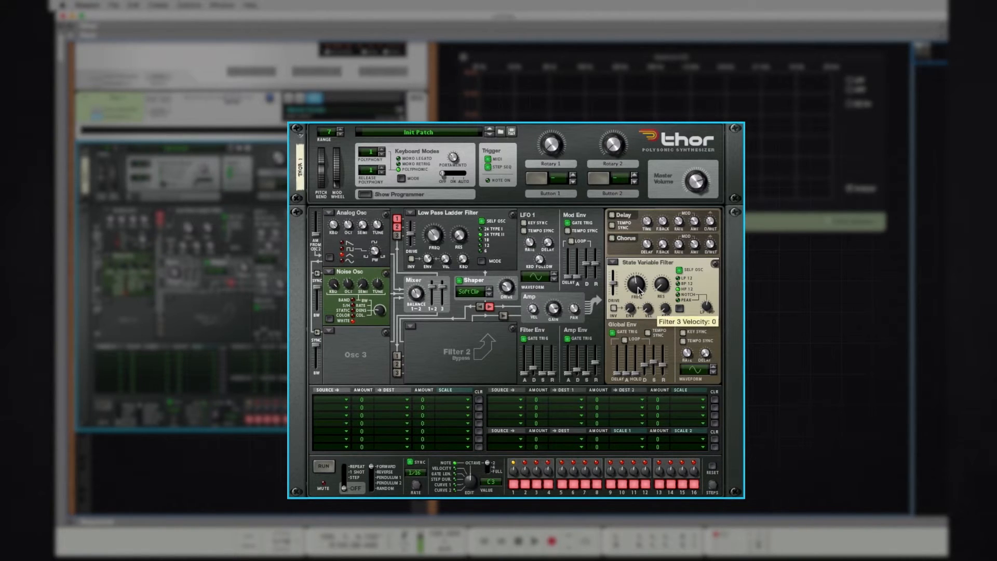
drag(637, 290, 639, 299)
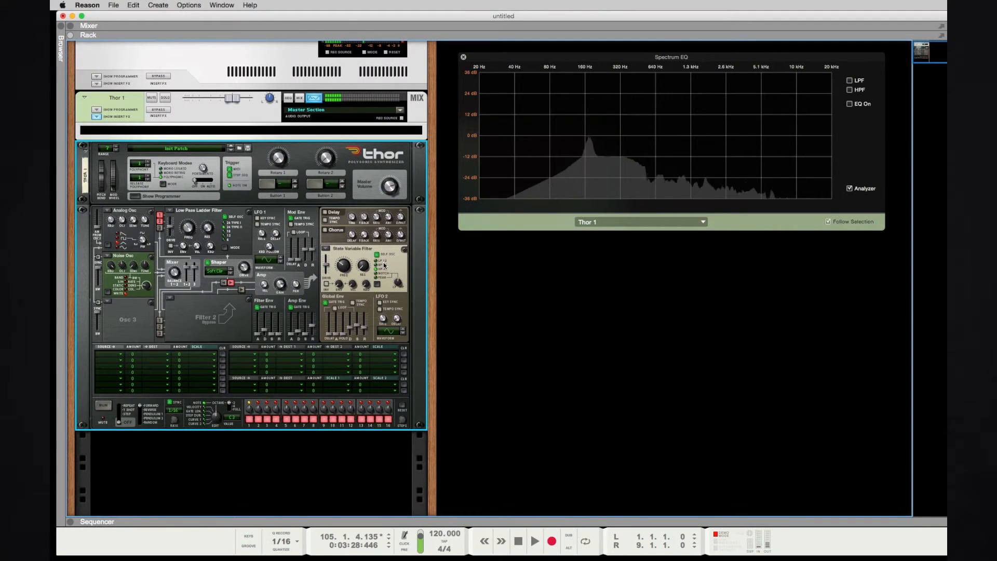
Compare the State Variable filter's LP 12 and HP 12 modes, keep HP 12 and raise its frequency.
click(383, 261)
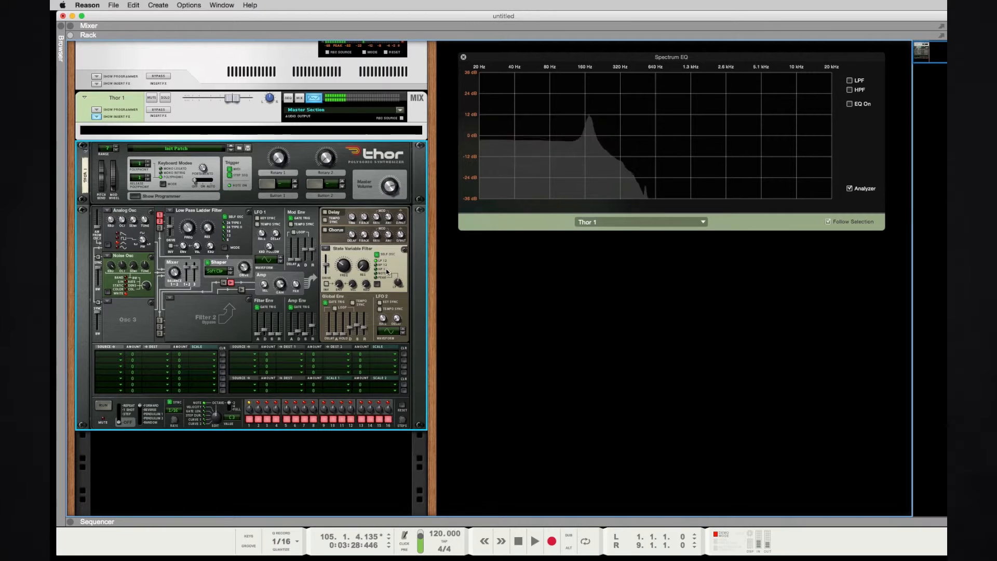
click(380, 268)
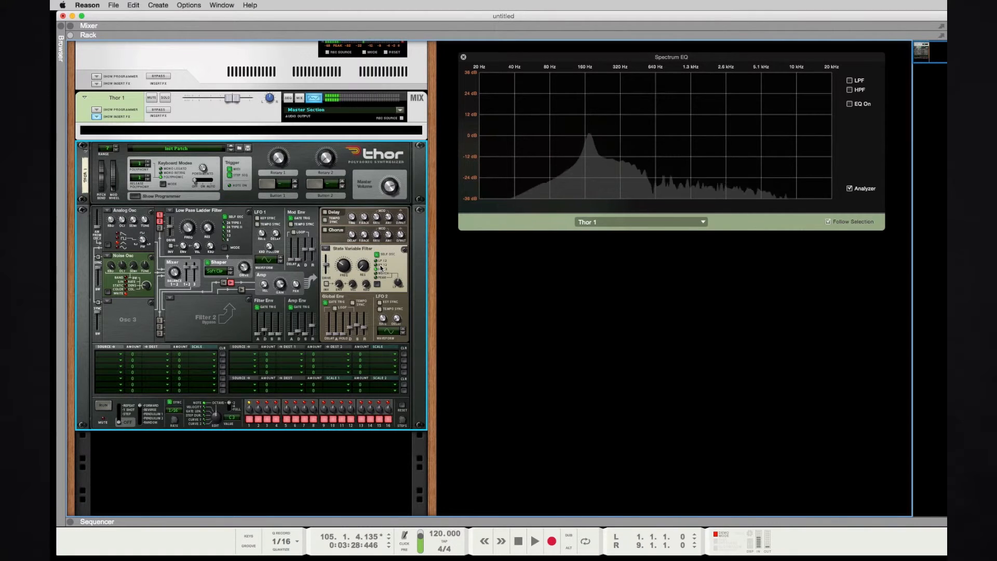
drag(346, 261, 346, 258)
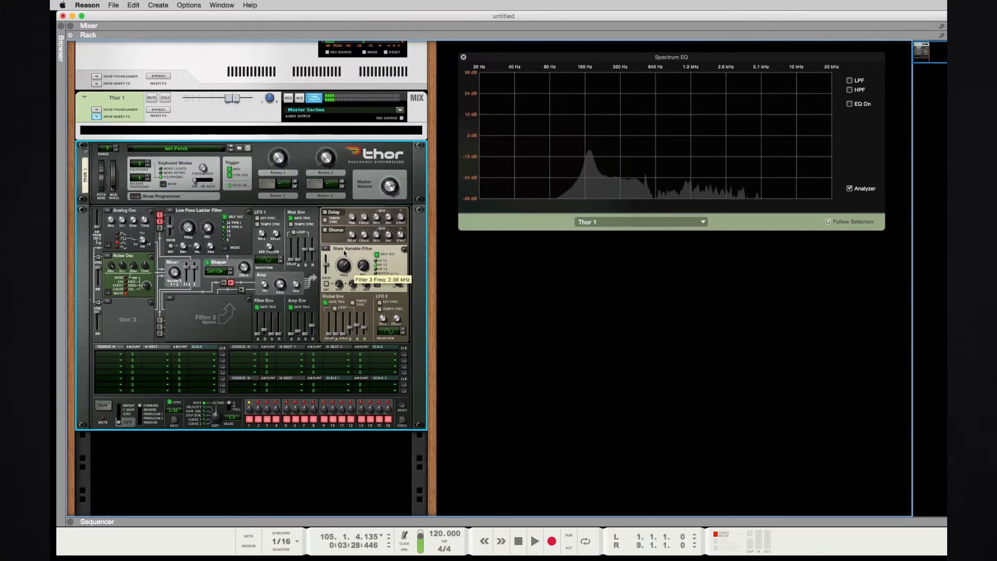
drag(345, 256, 345, 252)
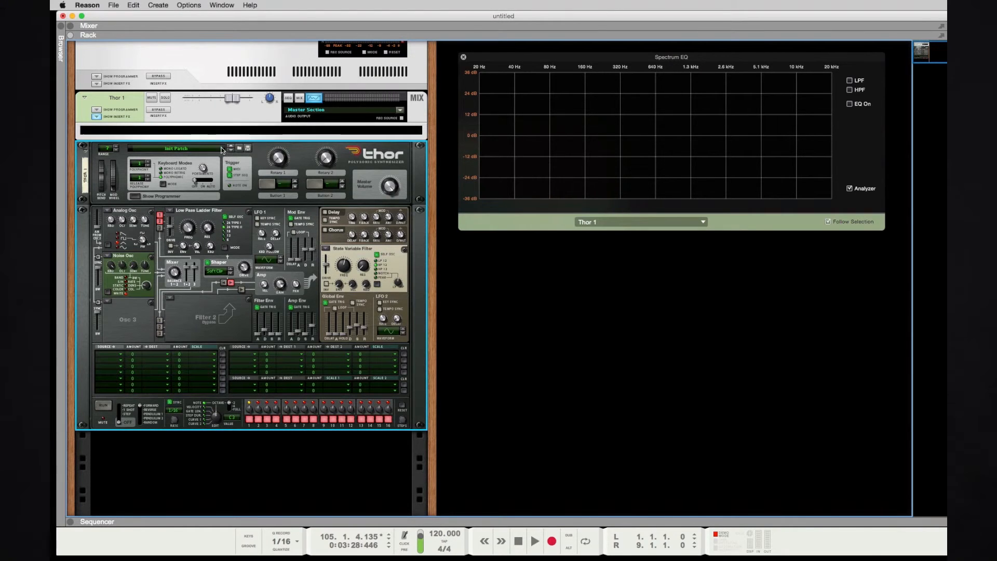
Add an RV7000 Advanced Reverb after Thor, hide Thor's programmer and adjust the reverb's dry/wet mix.
click(158, 5)
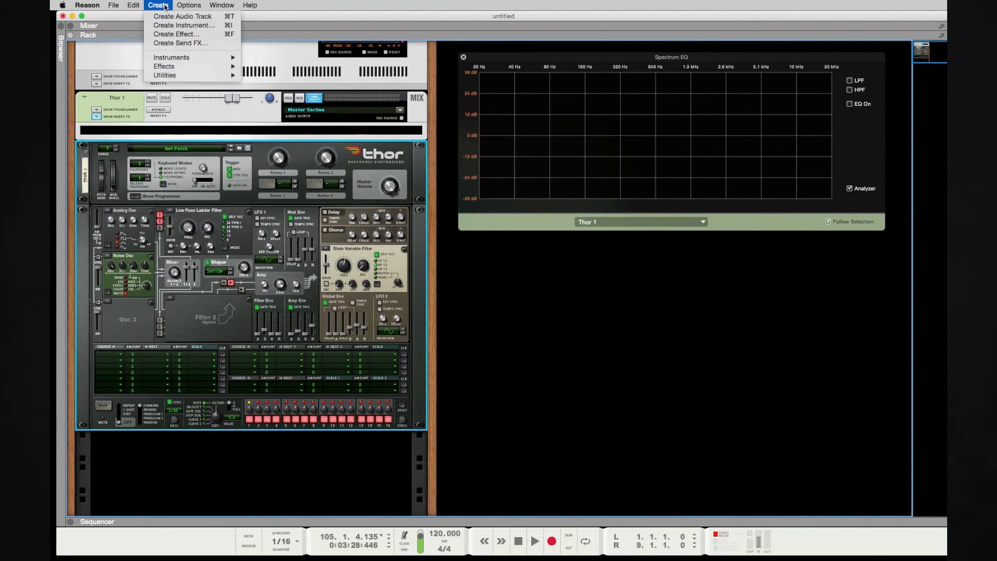
mouse_move(201, 66)
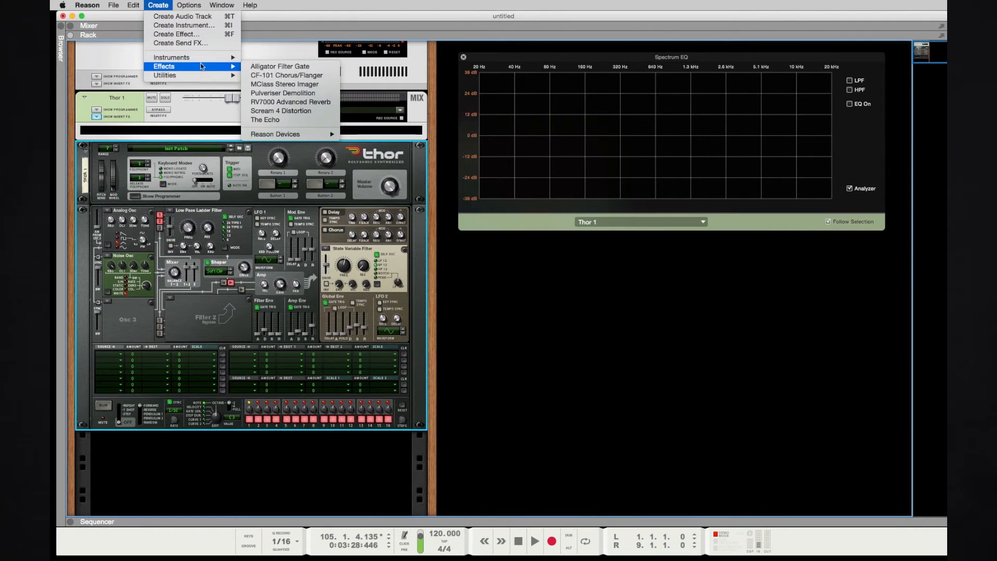
click(290, 102)
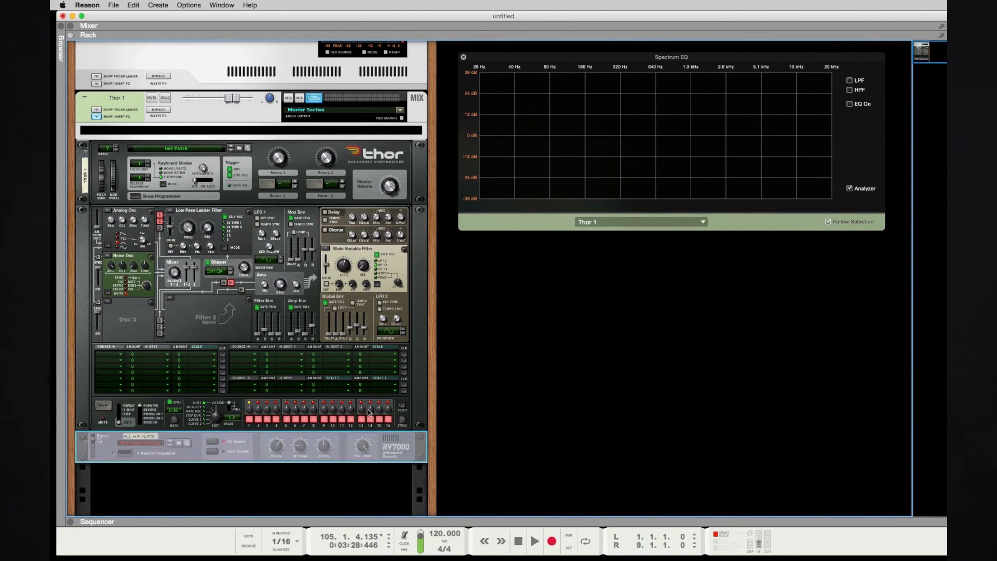
click(145, 196)
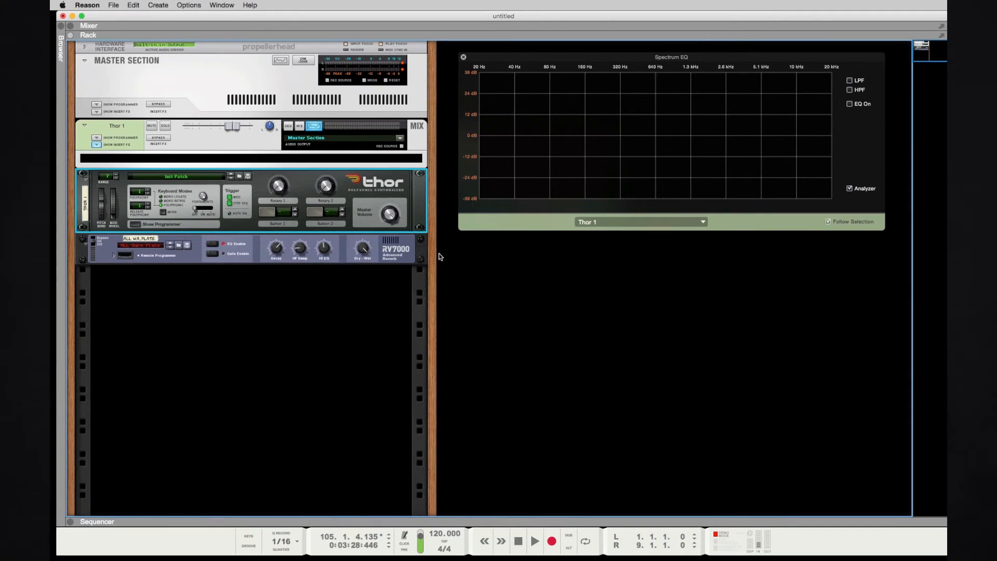
click(367, 248)
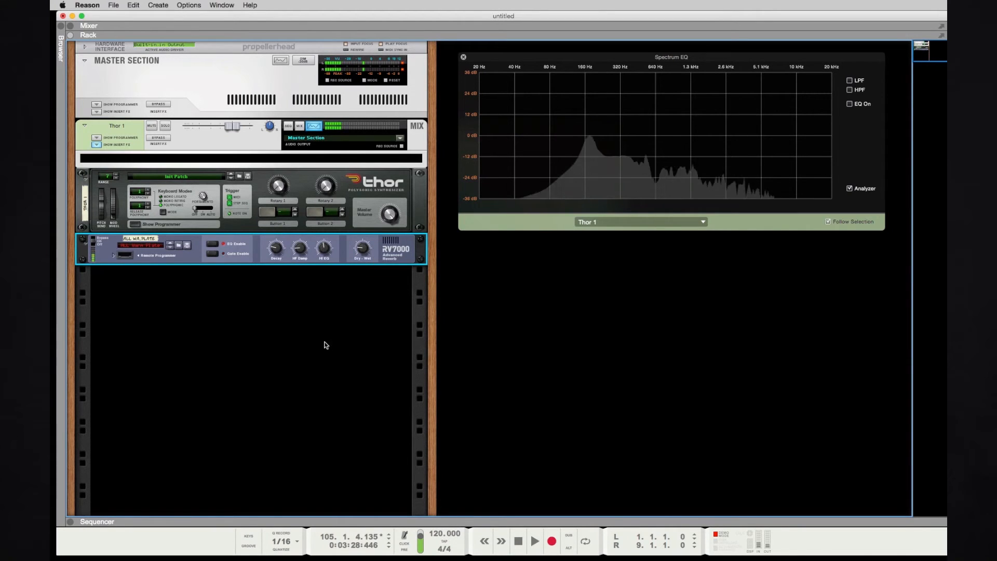
Add an MClass Compressor after the RV7000 reverb.
click(158, 5)
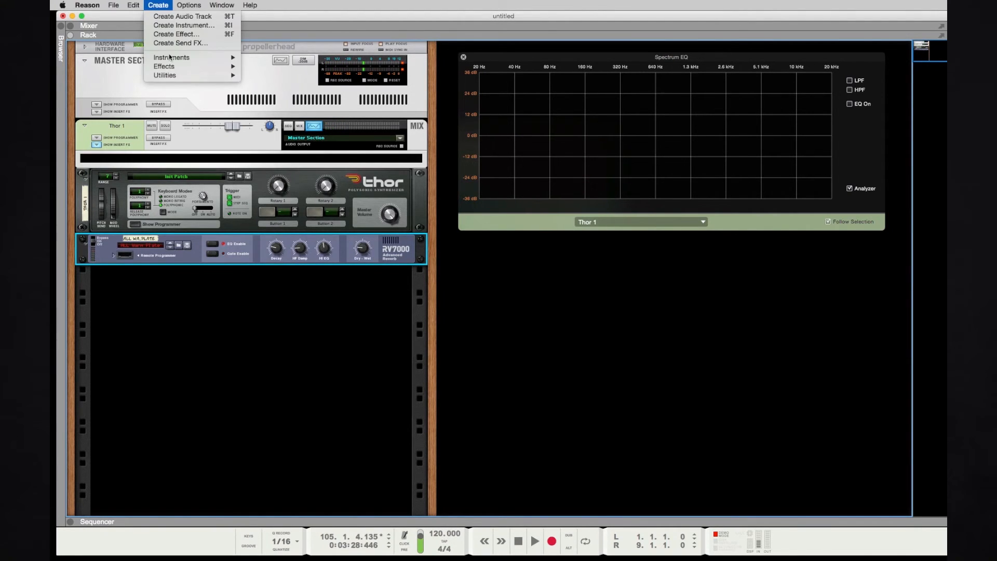
mouse_move(195, 67)
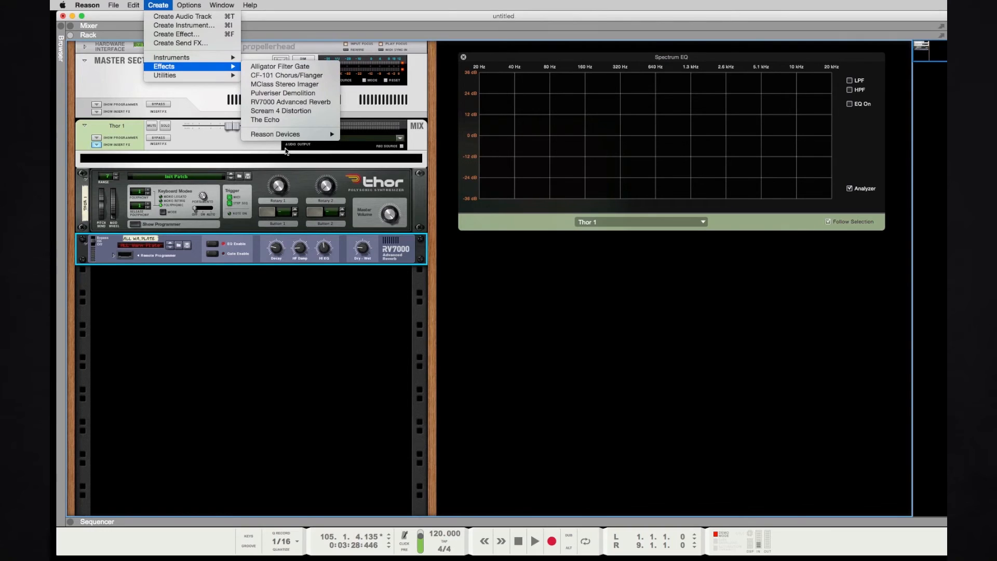
mouse_move(283, 136)
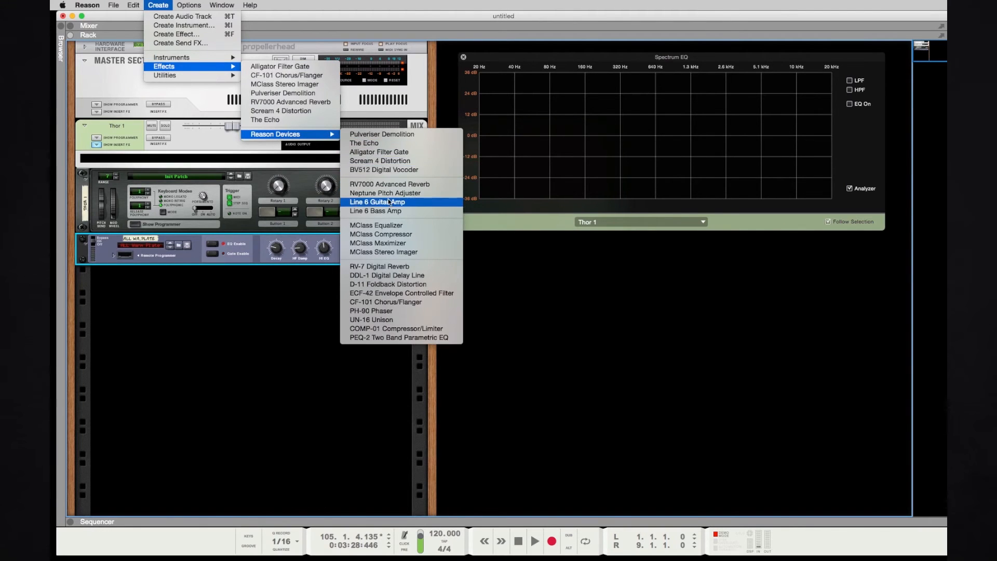
click(390, 235)
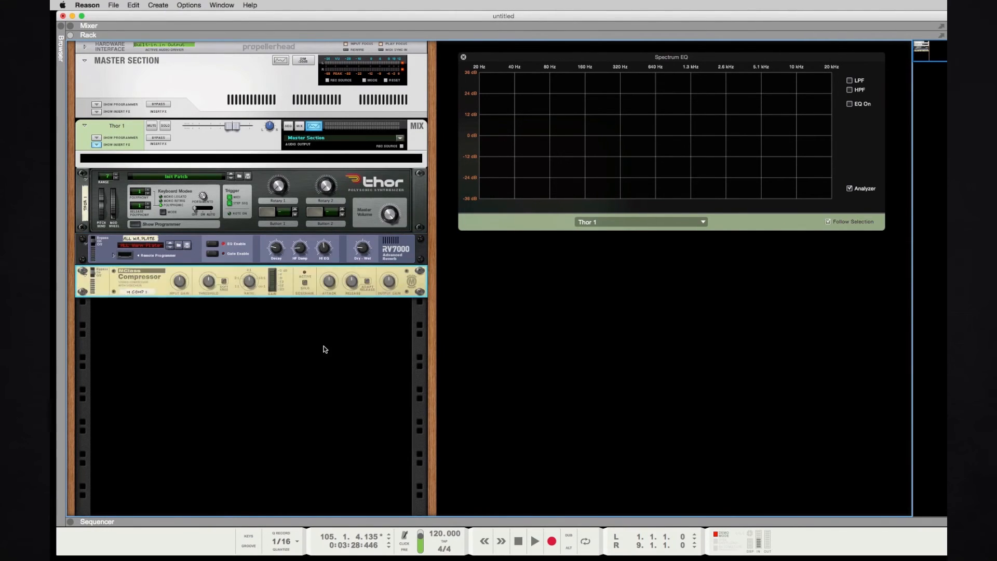
Lower the MClass Compressor's output gain to about -4.1 dB and raise its input gain.
mouse_move(185, 284)
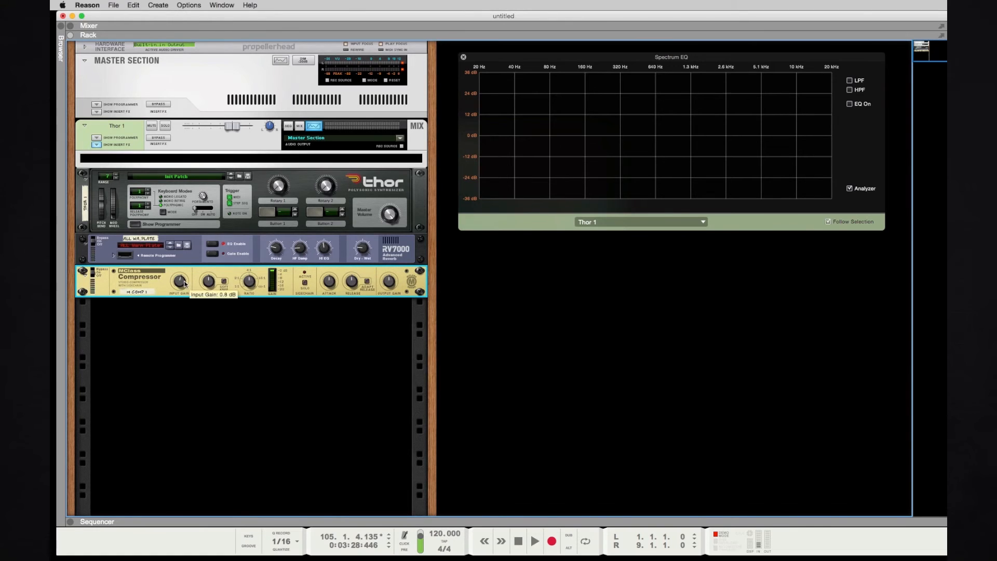
drag(390, 277, 390, 282)
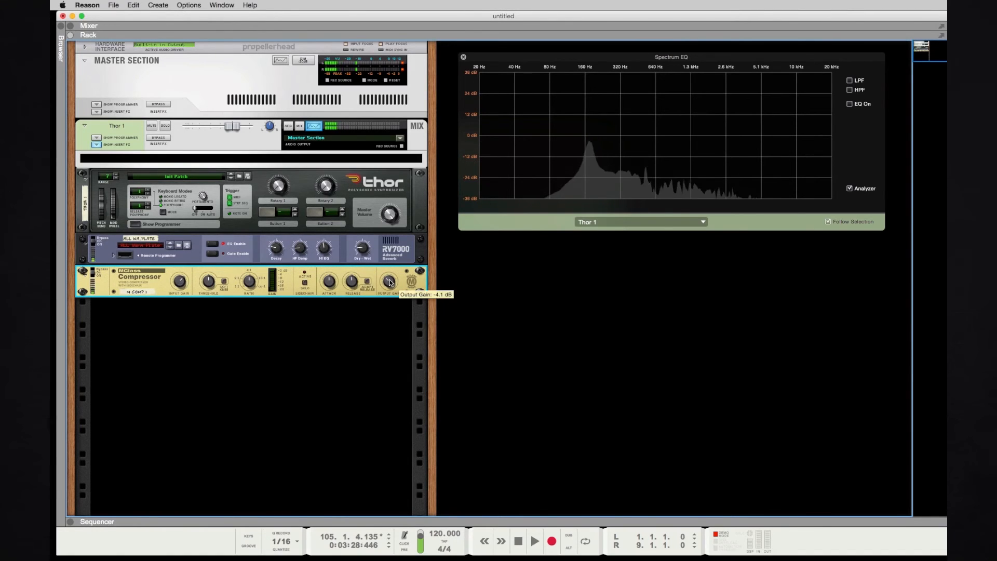
drag(180, 283, 180, 269)
mouse_move(212, 283)
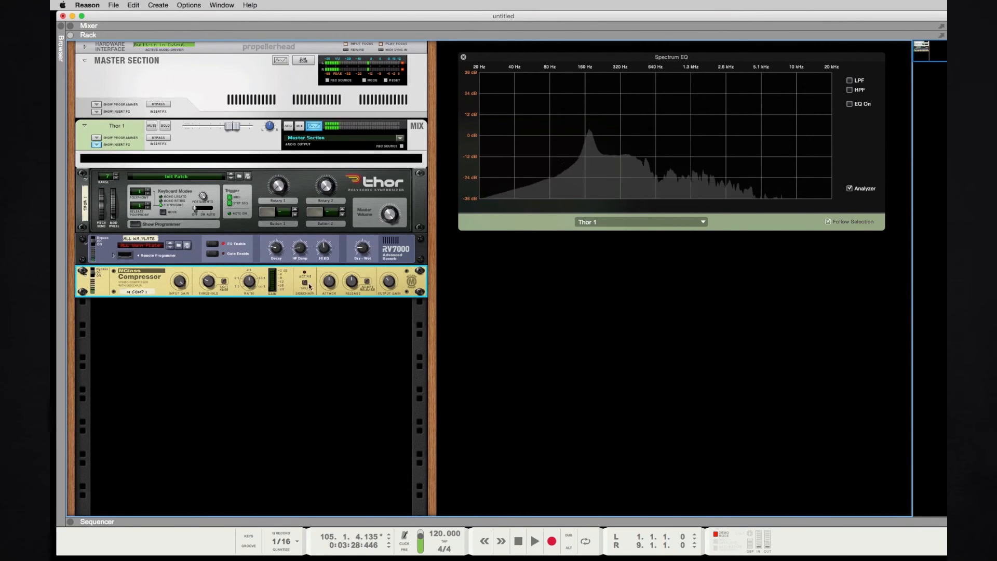
Set the RV7000 reverb's dry/wet mix to 20 and show Thor's programmer.
click(365, 247)
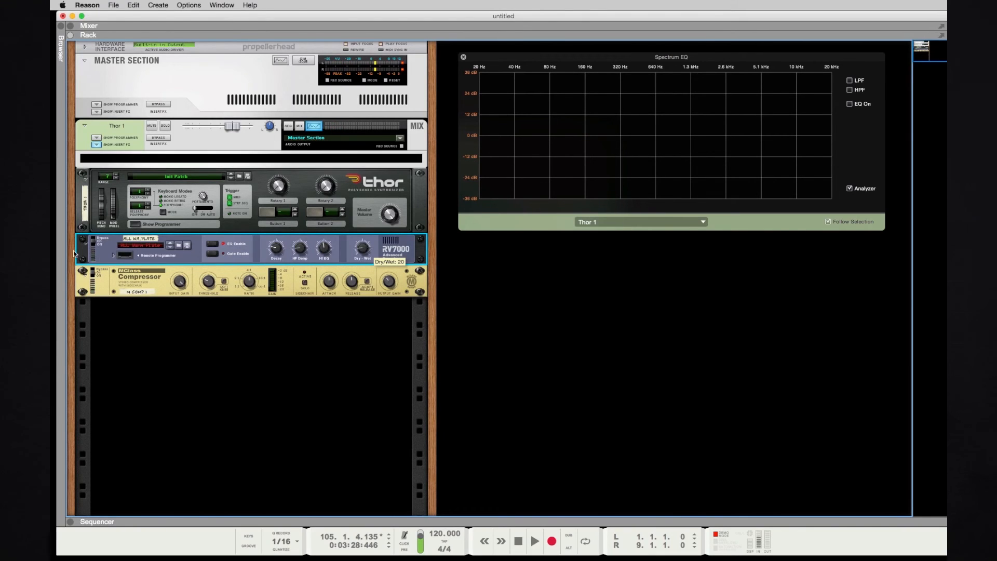
click(129, 228)
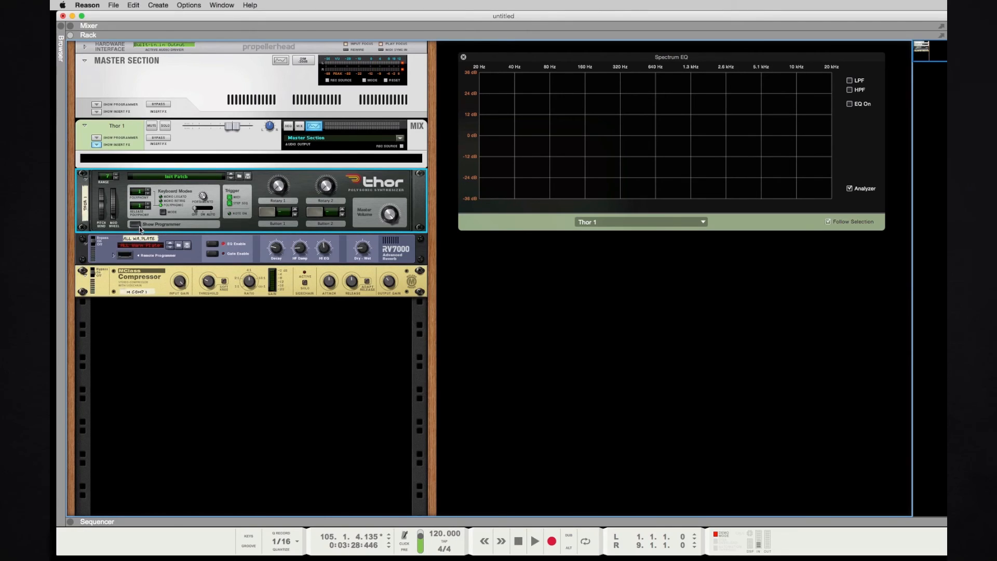
click(138, 225)
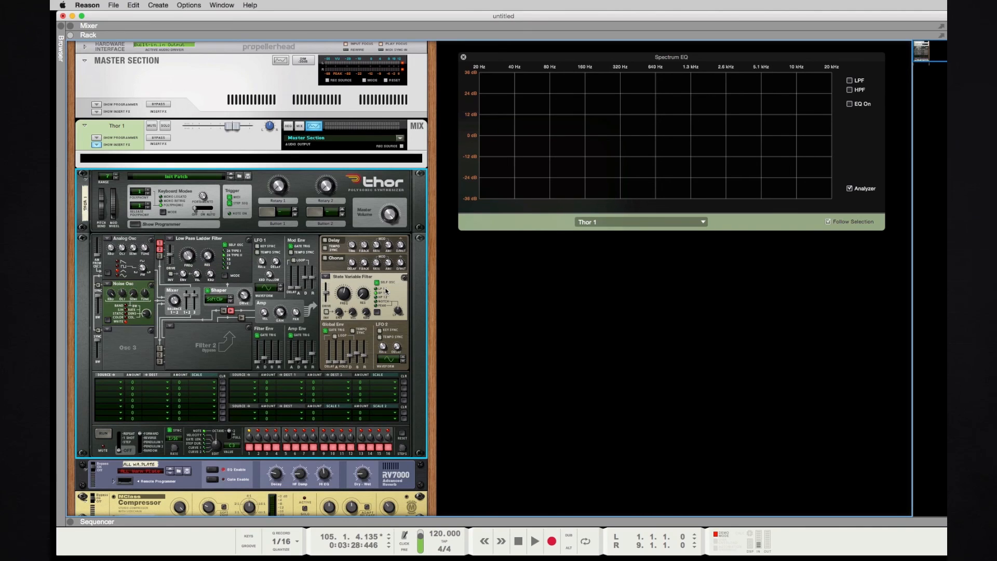
scroll(386, 290, down, 3)
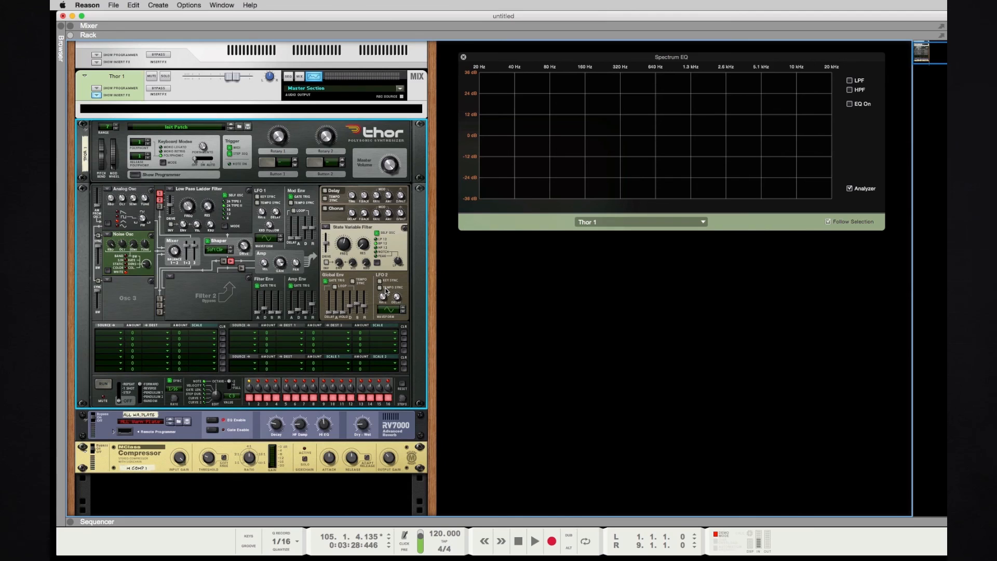